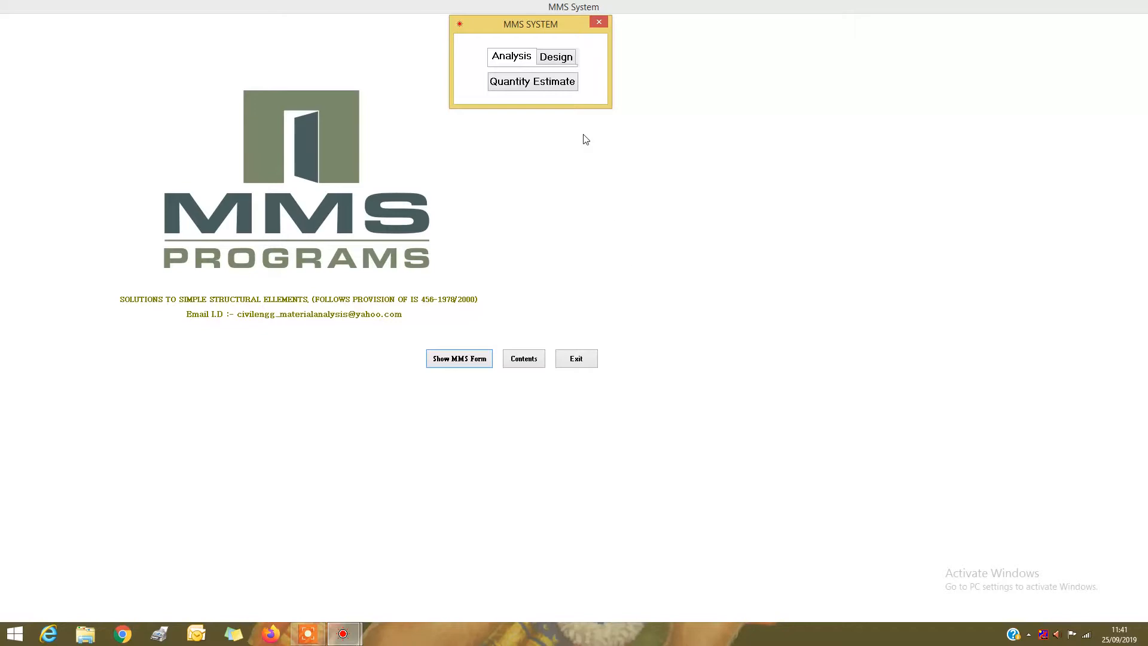
Open the rectangular overhead water tank program from the design program list
{"action": "left_click", "coordinate": [550, 57]}
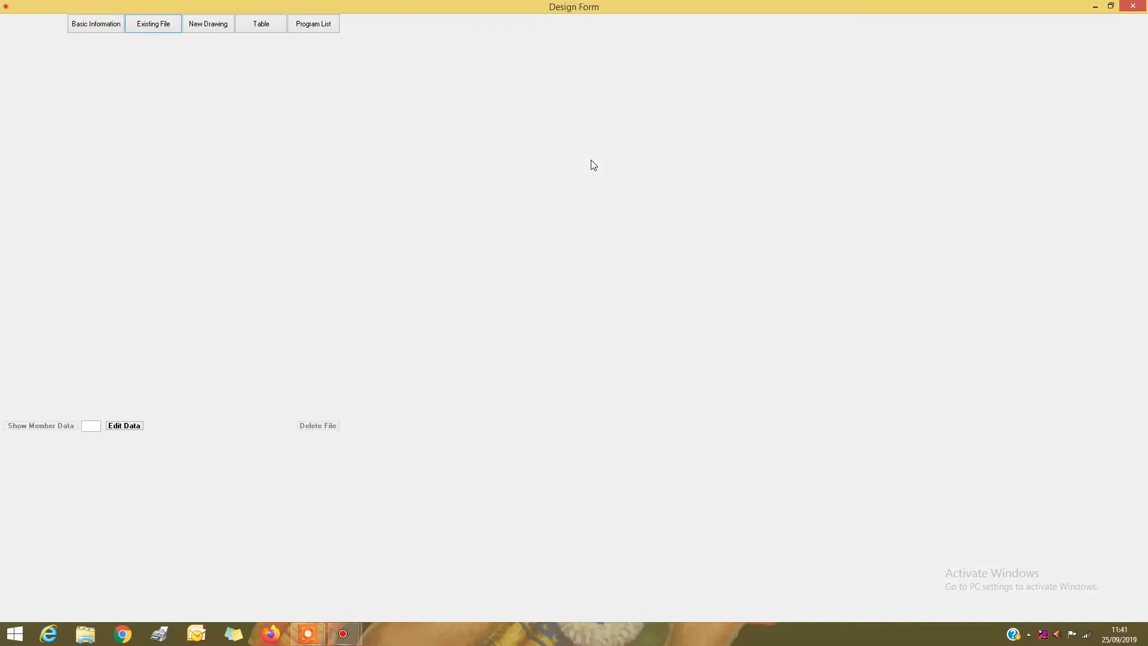
{"action": "left_click", "coordinate": [323, 30]}
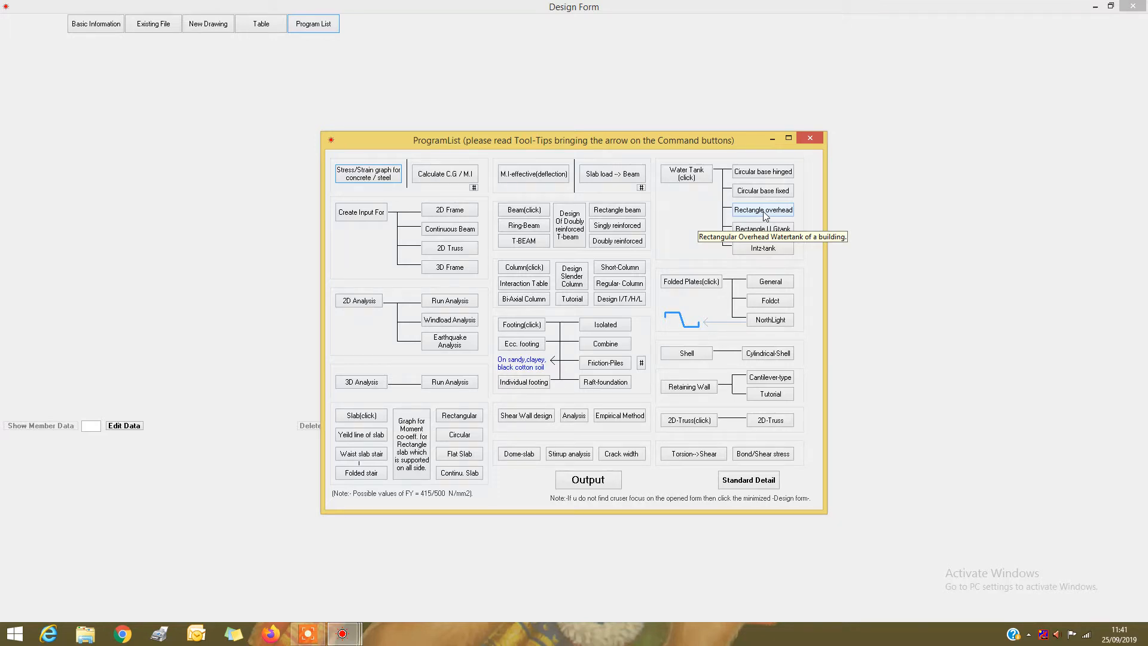
{"action": "left_click", "coordinate": [766, 213]}
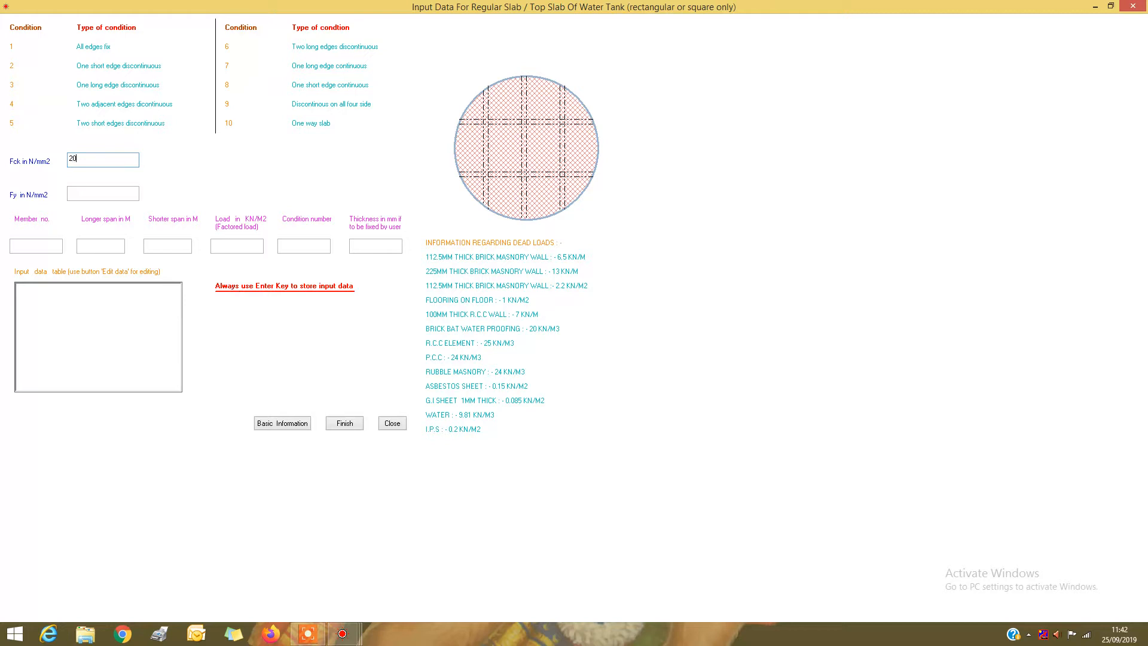
Set the top slab's Fck to 20 and Fy to 415, and store member 1: spans 5 and 3 m, load 8, condition 7, thickness 115 mm
{"action": "key", "text": "Return"}
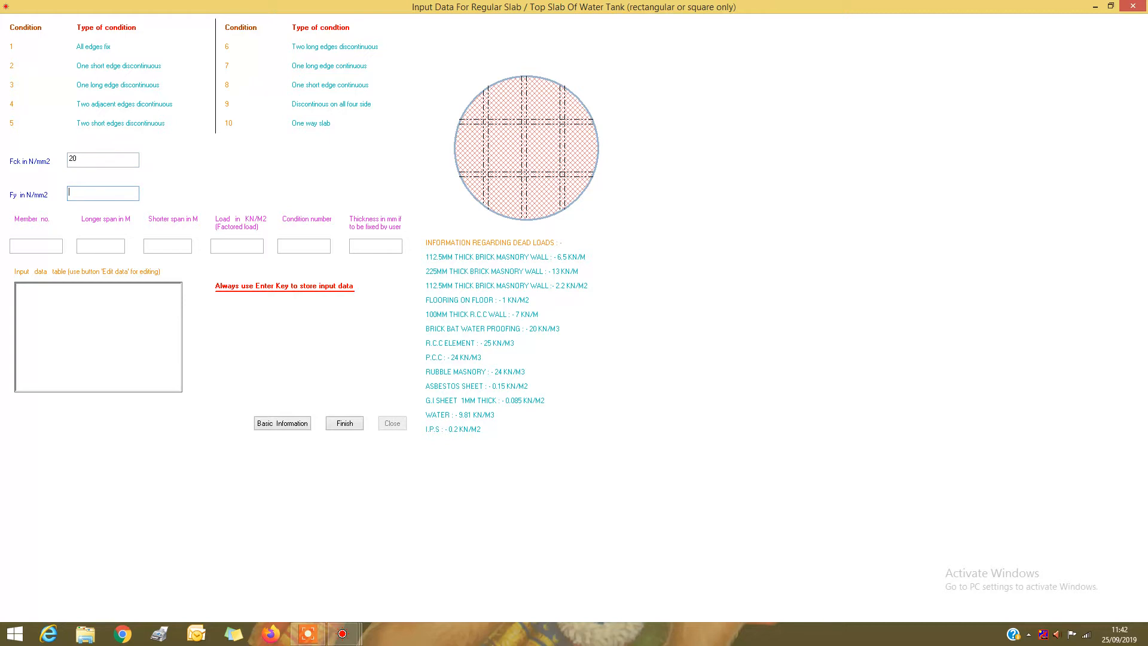
{"action": "type", "text": "415"}
{"action": "key", "text": "Return"}
{"action": "type", "text": "3"}
{"action": "key", "text": "Return"}
{"action": "type", "text": "7"}
{"action": "type", "text": "115"}
{"action": "key", "text": "Return"}
Store top slab member 2 with spans 5 and 2.5 m, load 8, condition 7, thickness 115 mm, and finish the top slab data
{"action": "type", "text": "5"}
{"action": "key", "text": "Return"}
{"action": "type", "text": "2.5"}
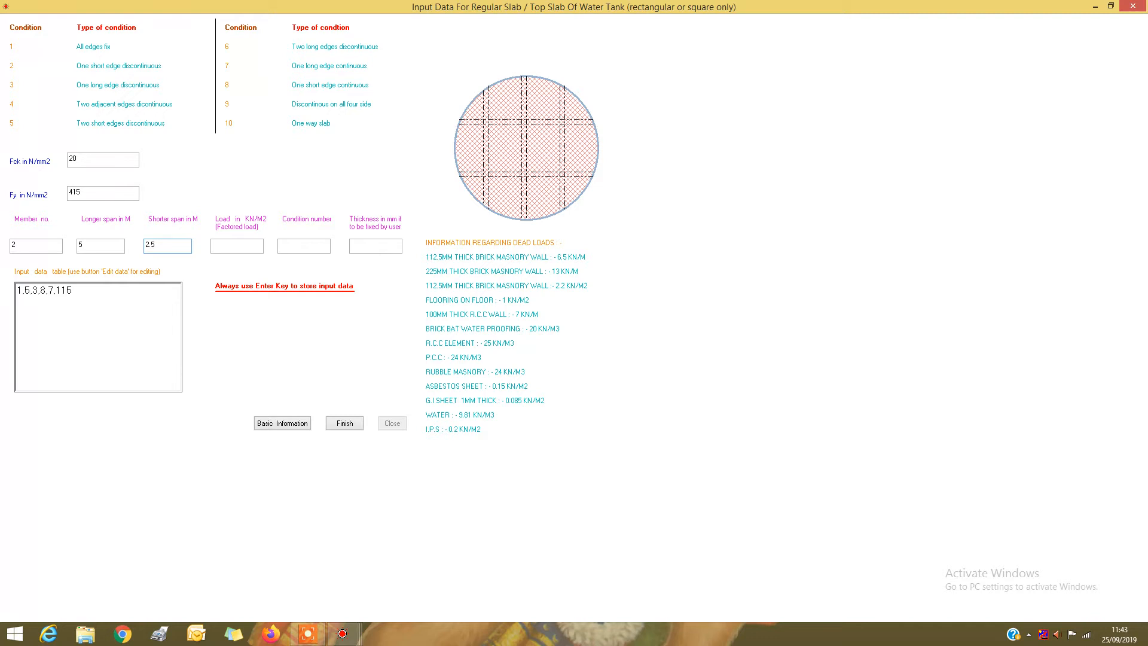
{"action": "key", "text": "Return"}
{"action": "type", "text": "8"}
{"action": "key", "text": "Return"}
{"action": "type", "text": "115"}
{"action": "key", "text": "Return"}
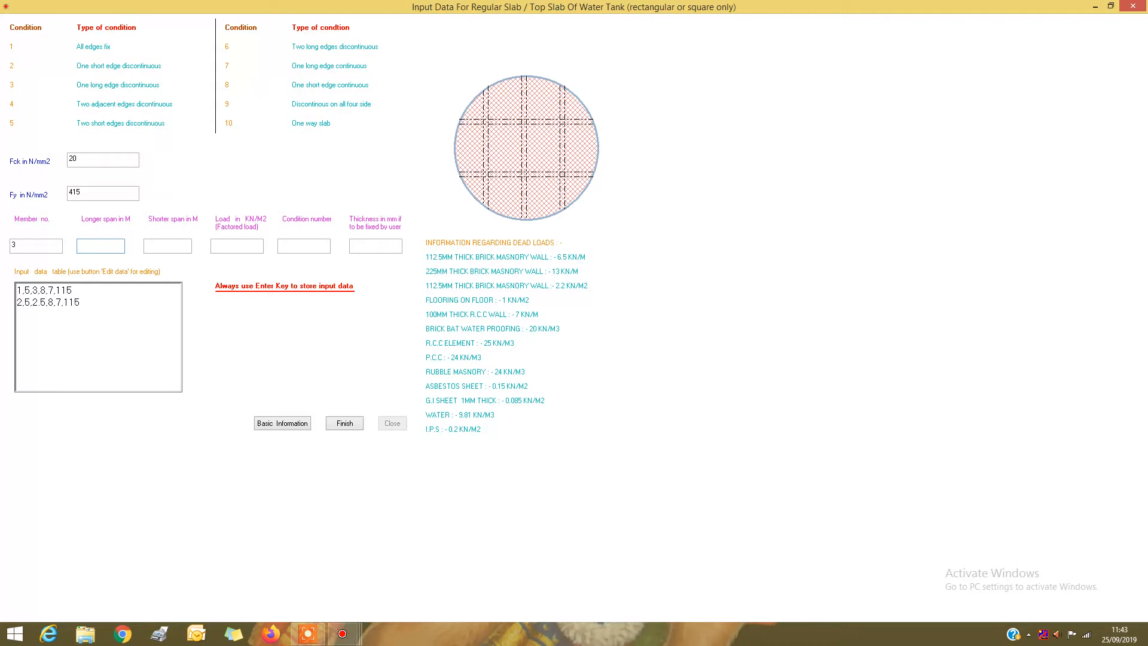
{"action": "left_click", "coordinate": [347, 425]}
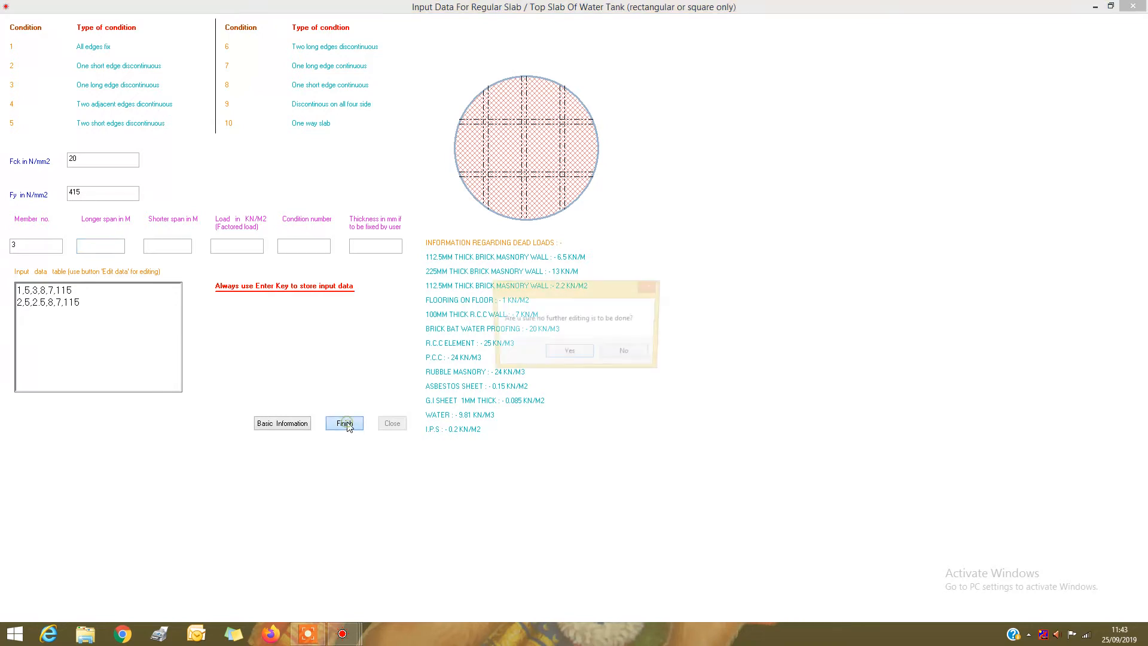
{"action": "left_click", "coordinate": [569, 354]}
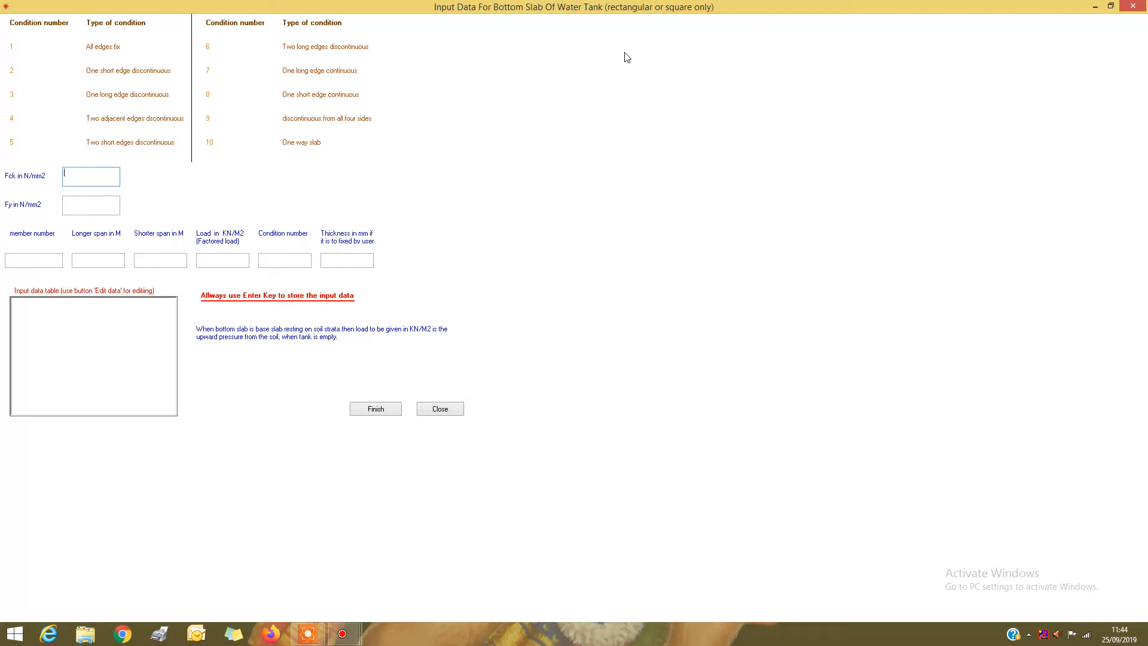
Set the bottom slab's Fck to 25 and Fy to 415, and store member 1: spans 5 and 3 m, load 25, condition 7, thickness 125 mm
{"action": "type", "text": "25"}
{"action": "key", "text": "Return"}
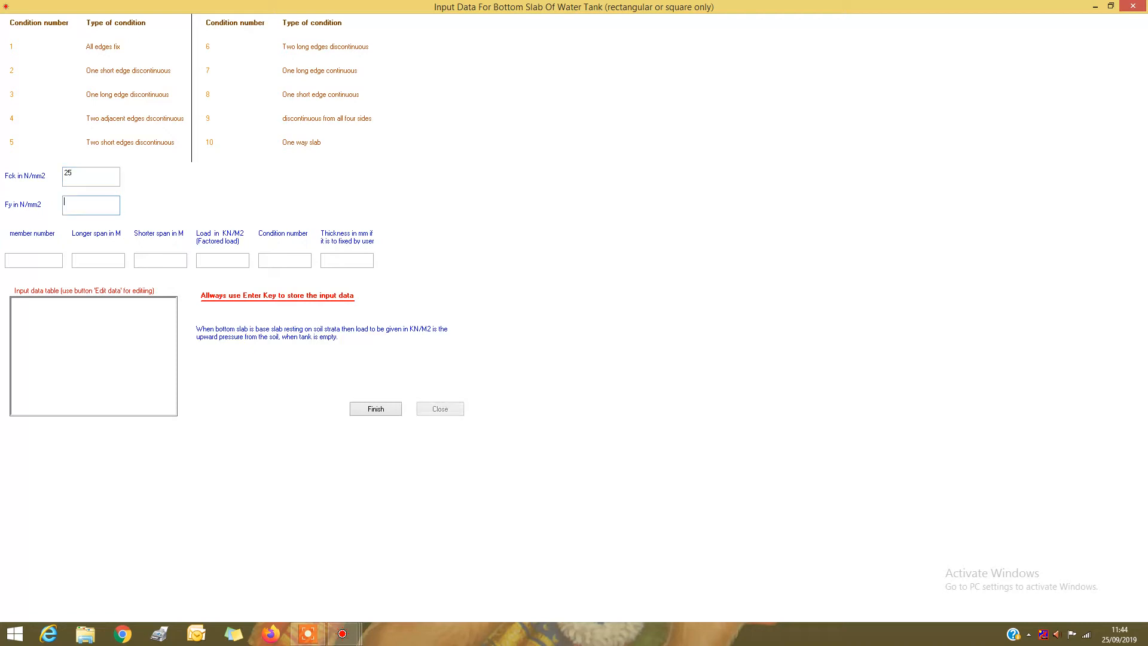
{"action": "type", "text": "415"}
{"action": "key", "text": "Return"}
{"action": "type", "text": "5"}
{"action": "key", "text": "Return"}
{"action": "type", "text": "25"}
{"action": "type", "text": "125"}
{"action": "key", "text": "Return"}
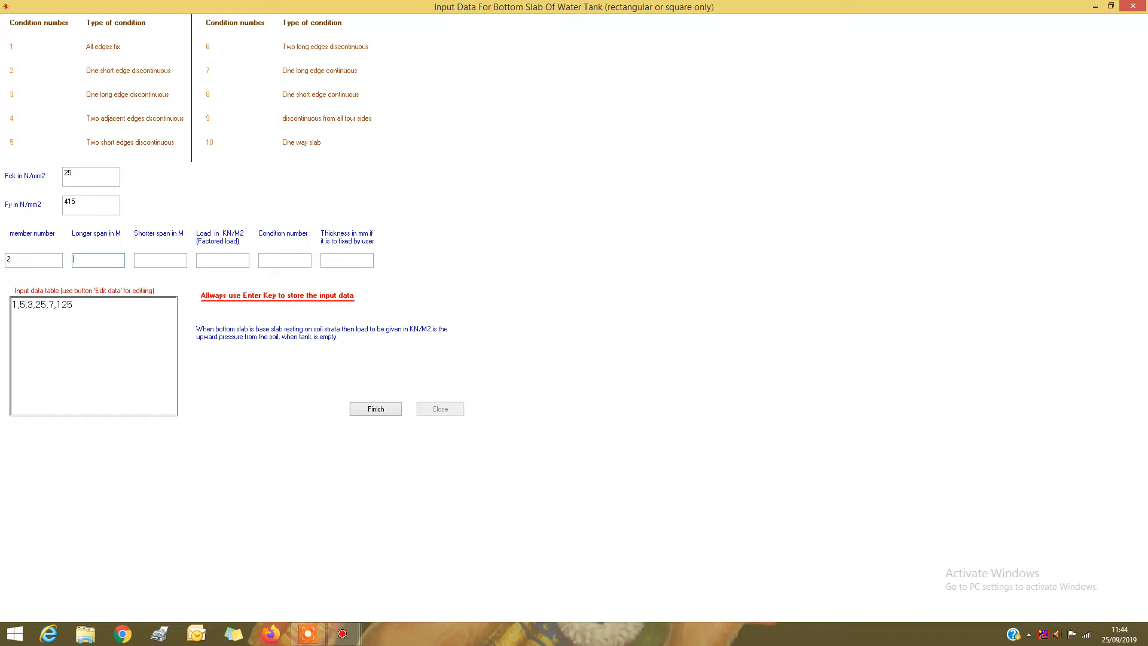
Store bottom slab member 2 with spans 5 and 2.5 m, load 25, condition 7, thickness 125 mm, and finish the bottom slab data
{"action": "type", "text": "5"}
{"action": "key", "text": "Return"}
{"action": "type", "text": "2.5"}
{"action": "key", "text": "Return"}
{"action": "key", "text": "Return"}
{"action": "type", "text": "125"}
{"action": "key", "text": "Return"}
{"action": "left_click", "coordinate": [378, 412]}
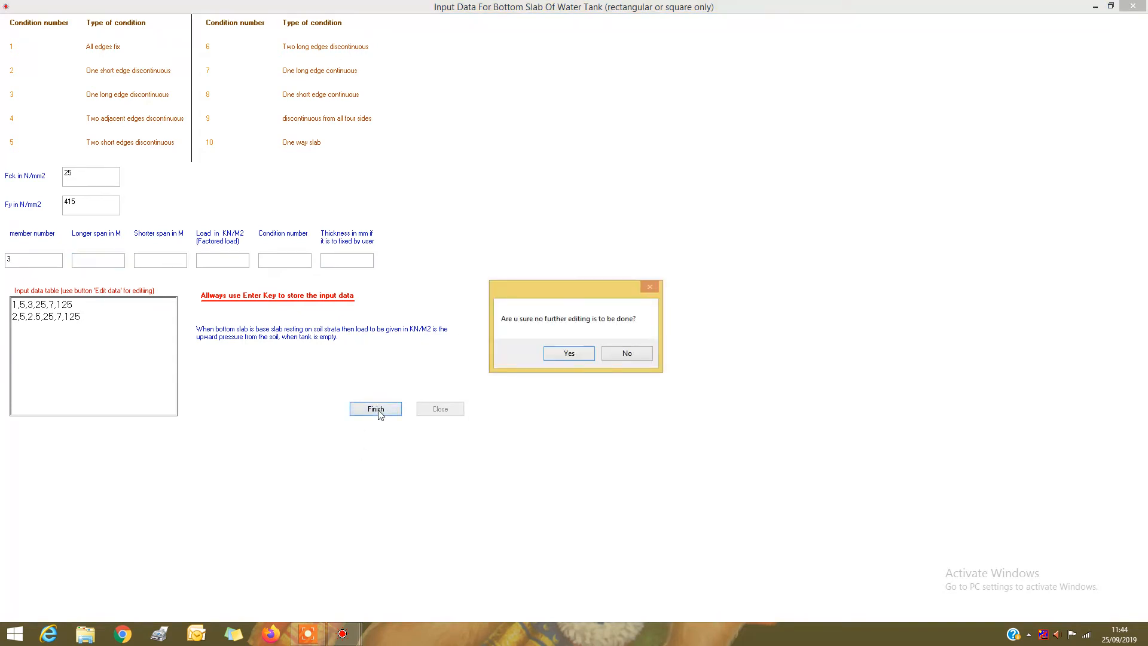
{"action": "left_click", "coordinate": [571, 354]}
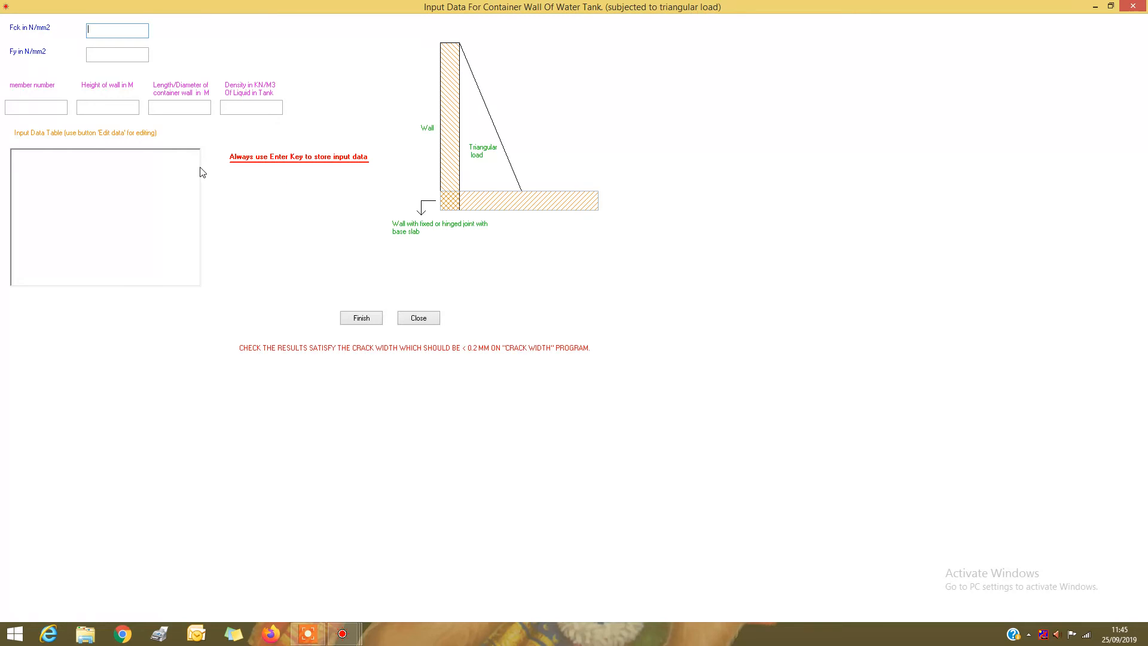
Set the container wall's Fck to 25 and Fy to 415, and enter member 1 with height 4 m, length 5 m and liquid density 10
{"action": "type", "text": "25"}
{"action": "key", "text": "Return"}
{"action": "type", "text": "415"}
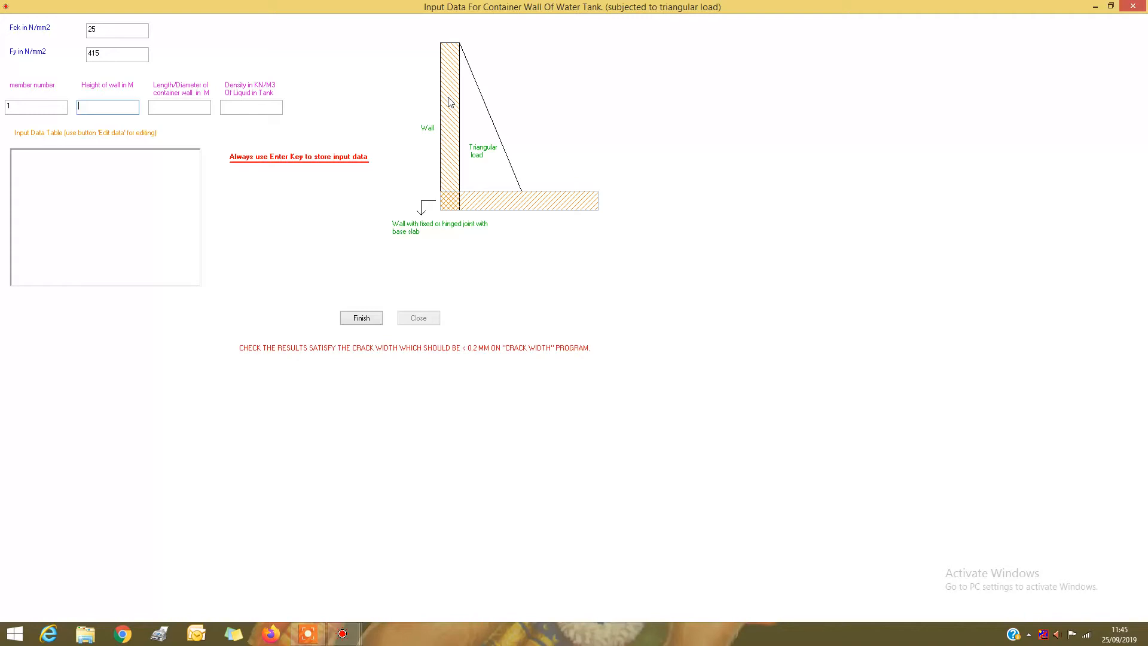
{"action": "key", "text": "Return"}
{"action": "type", "text": "5"}
{"action": "key", "text": "Return"}
Store container wall member 2 with height 4 m, length 5.5 m and liquid density 10, and finish the wall data
{"action": "type", "text": "4"}
{"action": "type", "text": "5.5"}
{"action": "key", "text": "Return"}
{"action": "type", "text": "10"}
{"action": "key", "text": "Return"}
{"action": "left_click", "coordinate": [358, 322]}
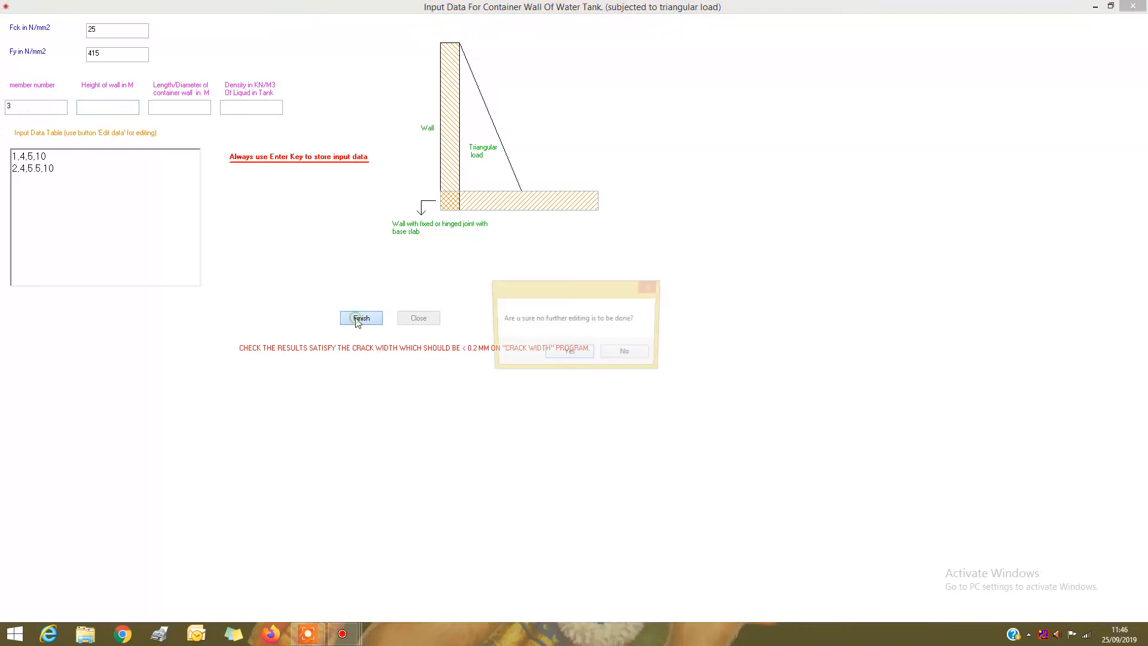
{"action": "left_click", "coordinate": [561, 354]}
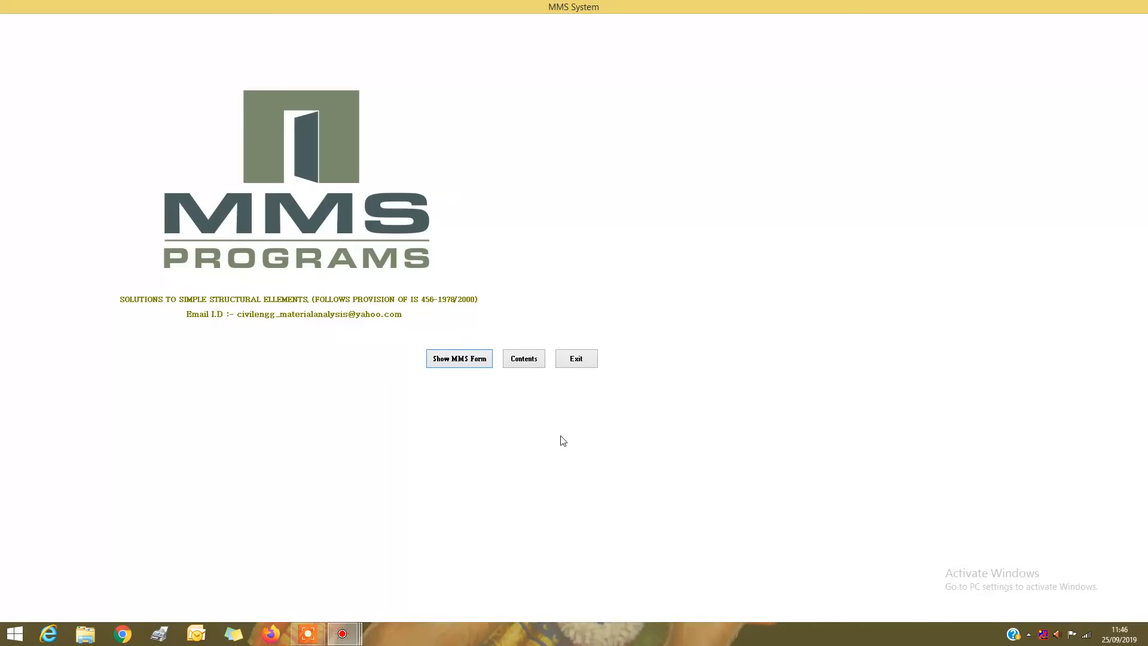
Open the design output from the program list, enlarge it and examine the top slab, bottom slab and wall results
{"action": "mouse_move", "coordinate": [346, 639]}
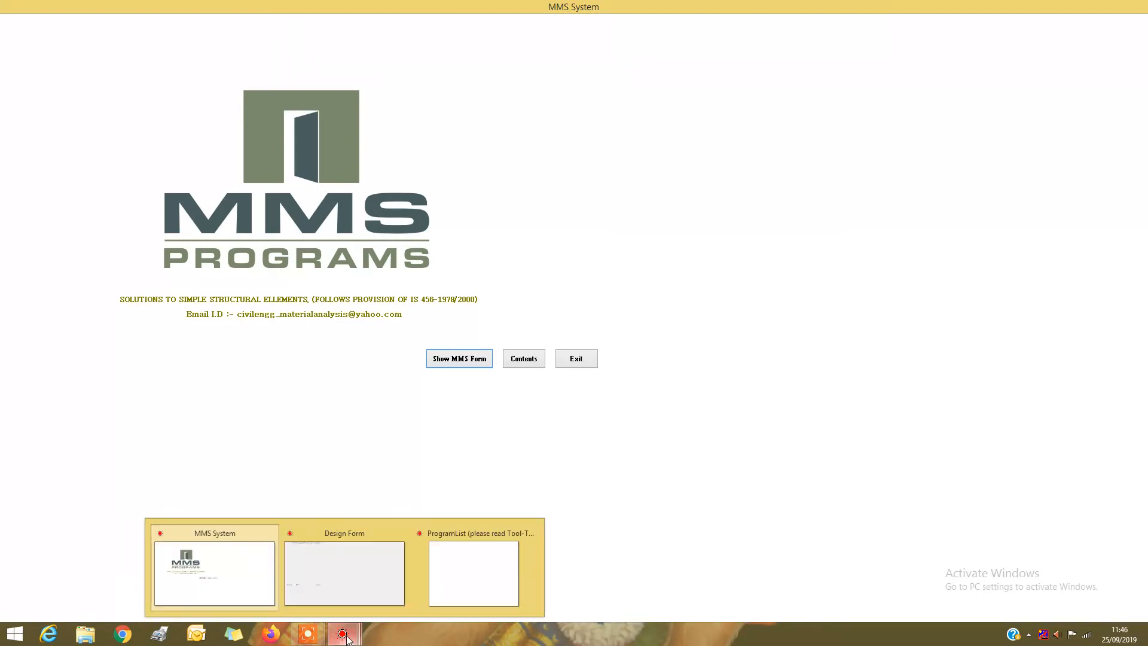
{"action": "left_click", "coordinate": [478, 584]}
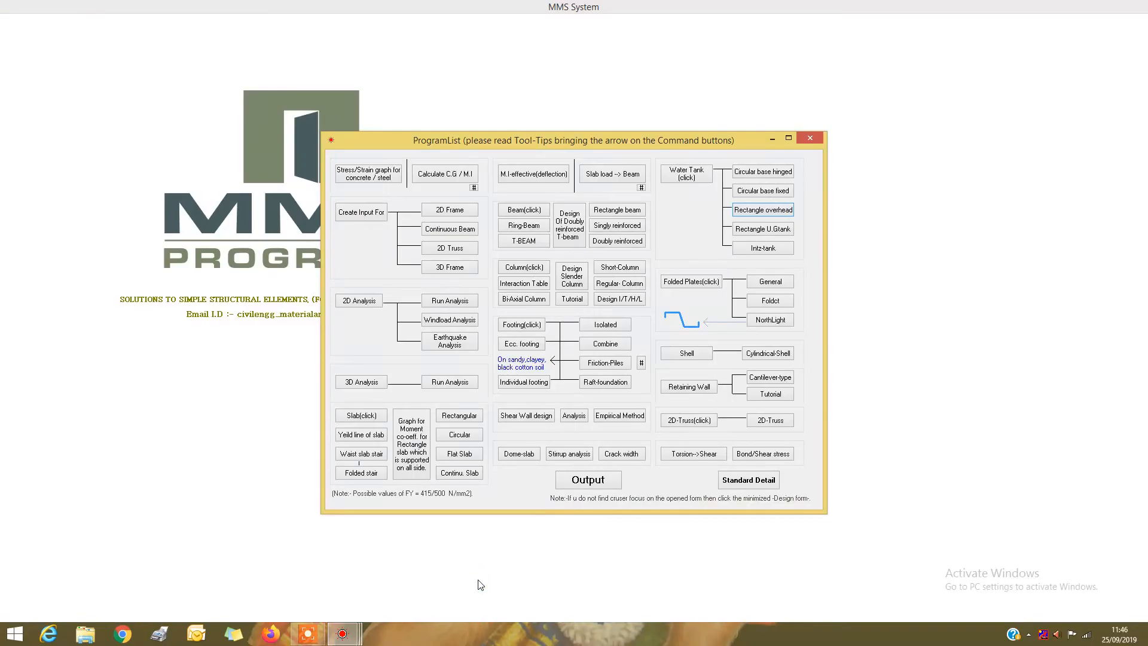
{"action": "left_click", "coordinate": [588, 482]}
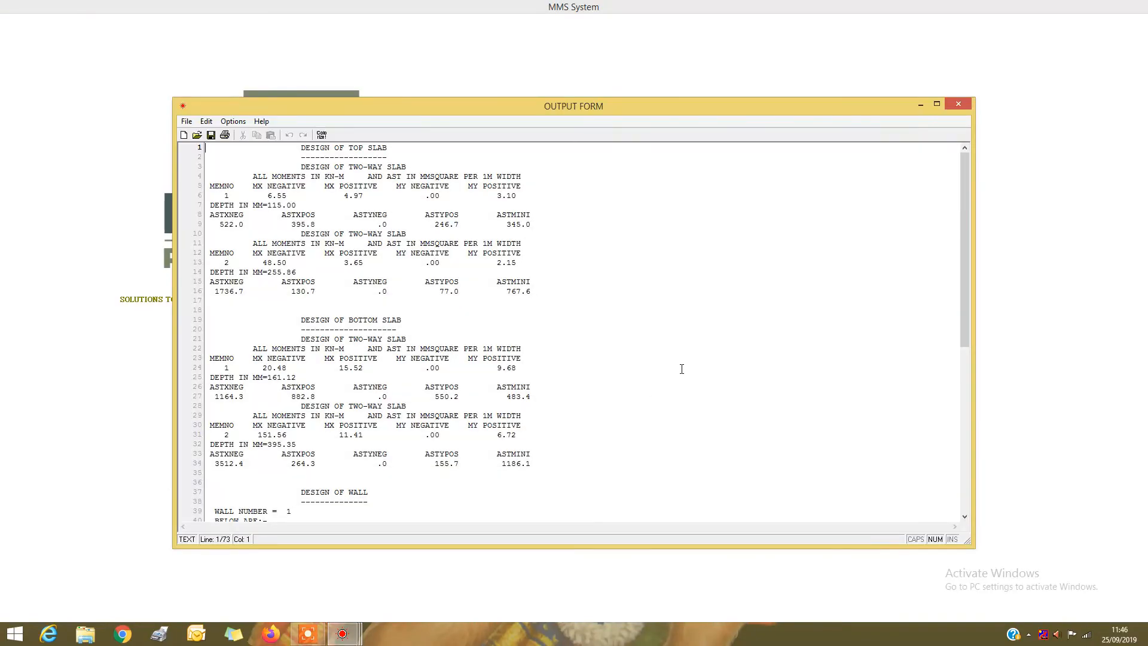
{"action": "left_click", "coordinate": [936, 106]}
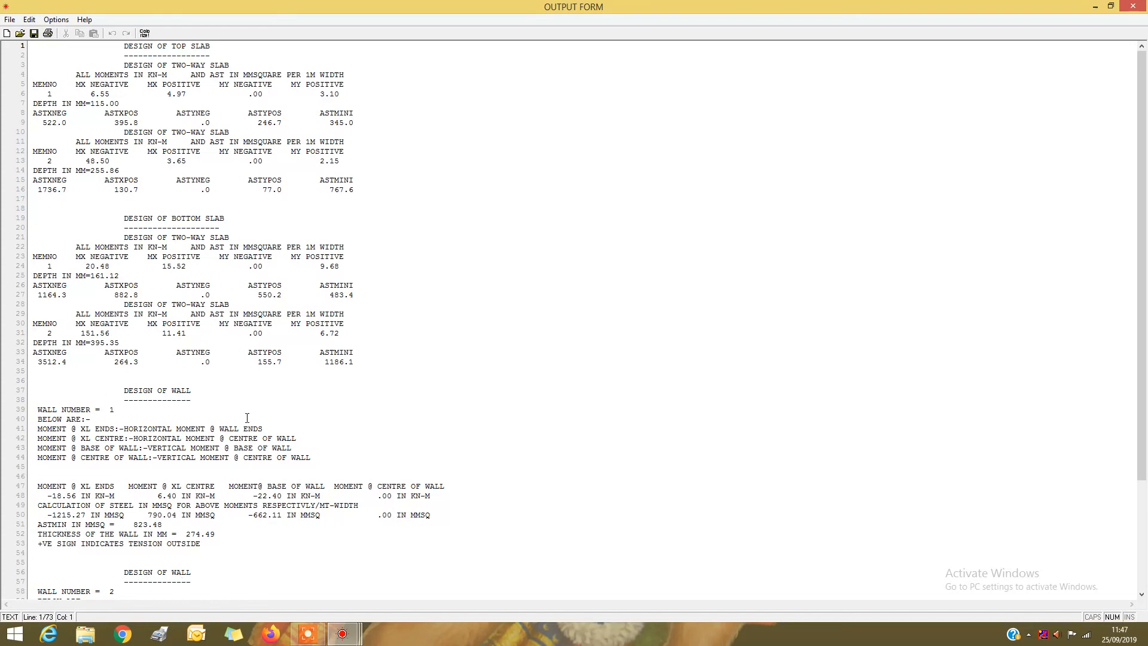
{"action": "scroll", "coordinate": [162, 498], "scroll_direction": "down", "scroll_amount": 5}
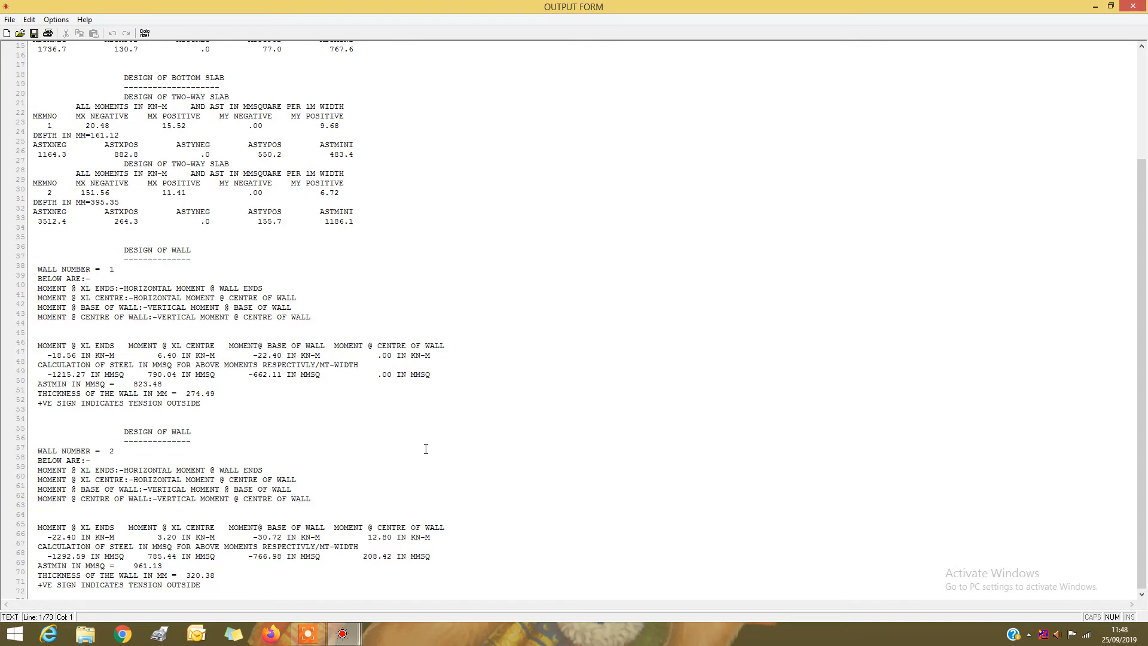
{"action": "mouse_move", "coordinate": [308, 633]}
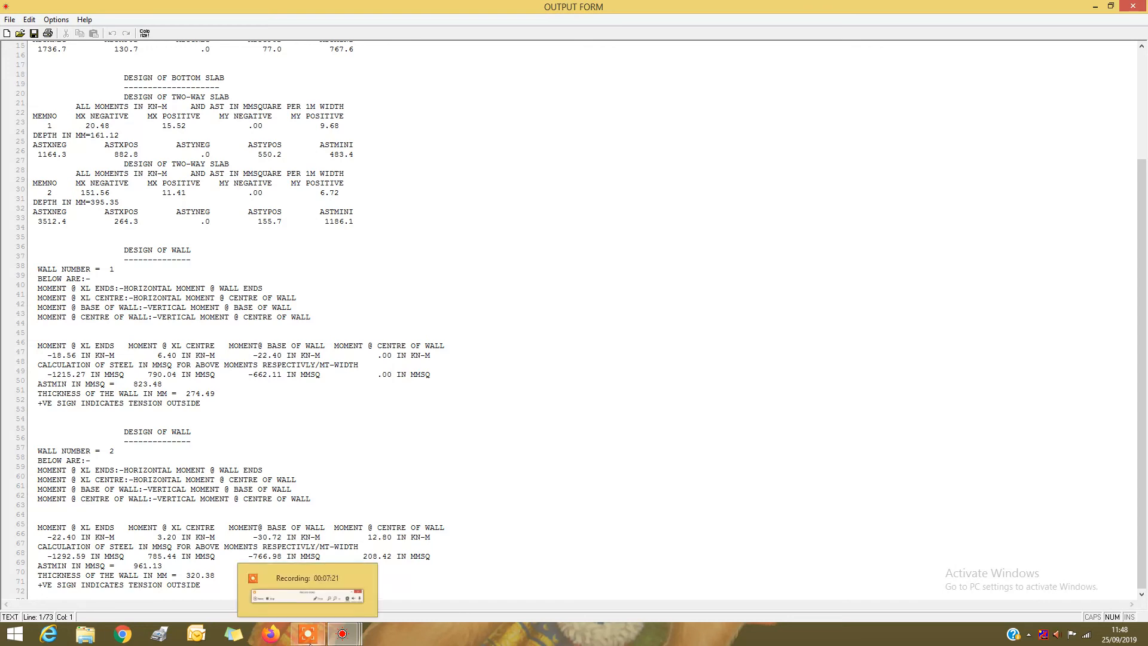
{"action": "mouse_move", "coordinate": [317, 612]}
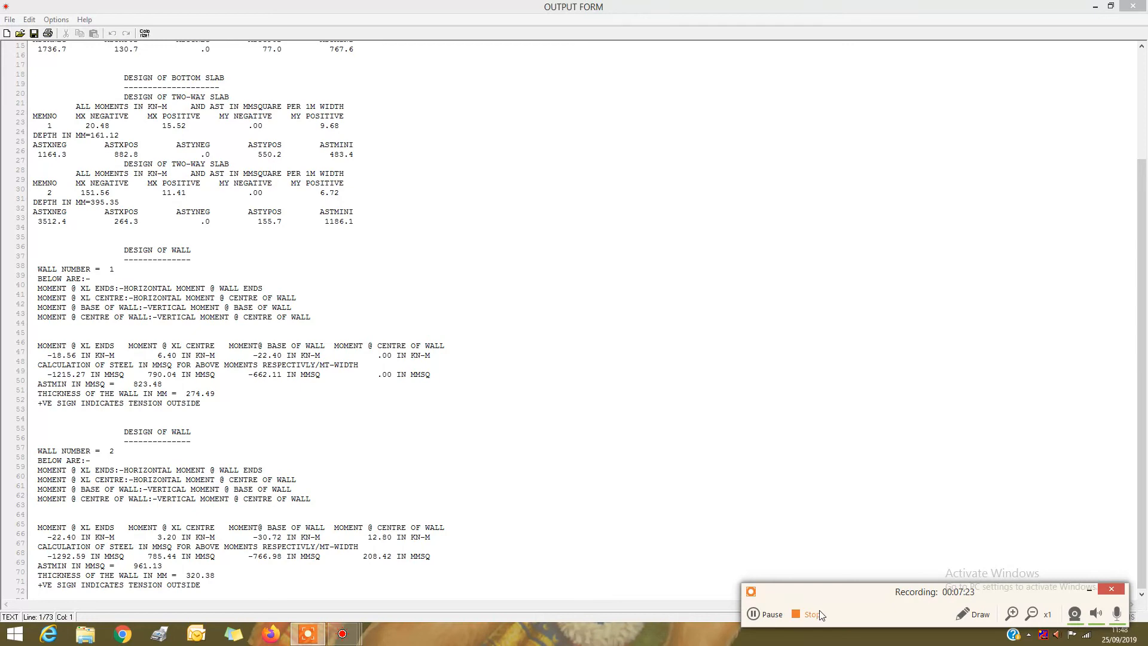